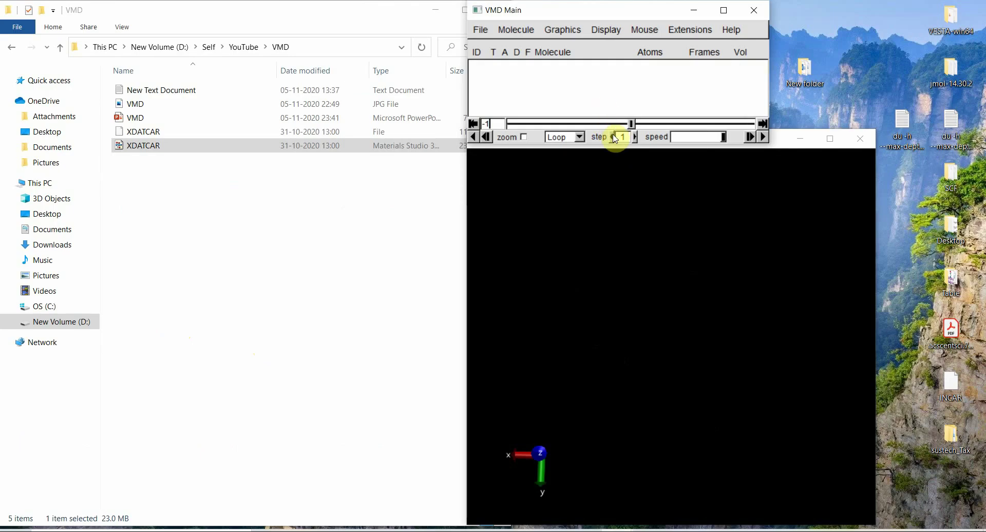
- Drag the XDATCAR file from File Explorer into VMD to load the 49-atom trajectory
click(580, 8)
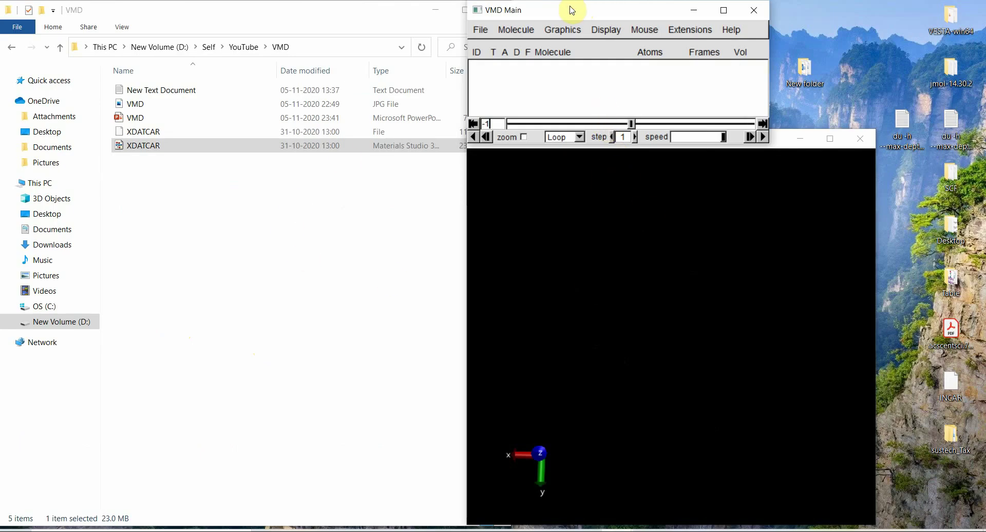
click(152, 152)
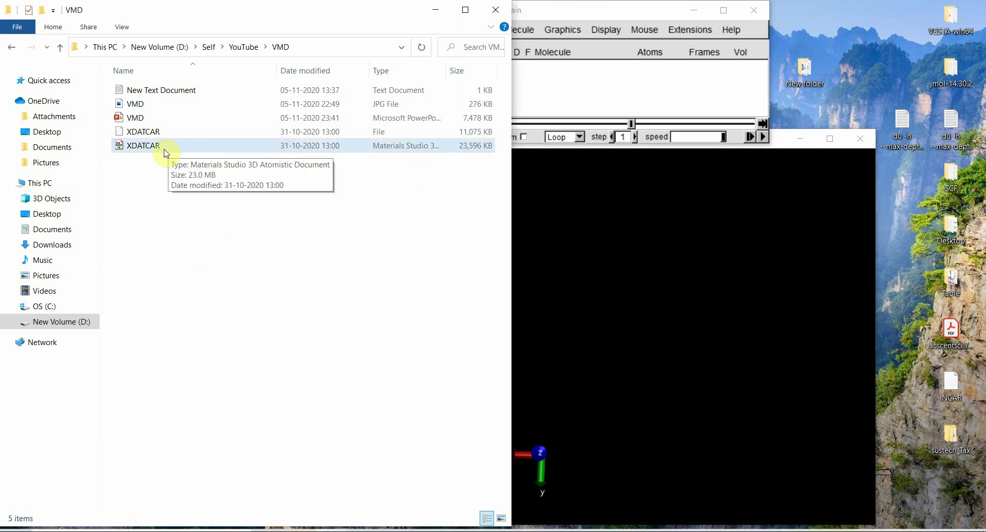
mouse_move(144, 153)
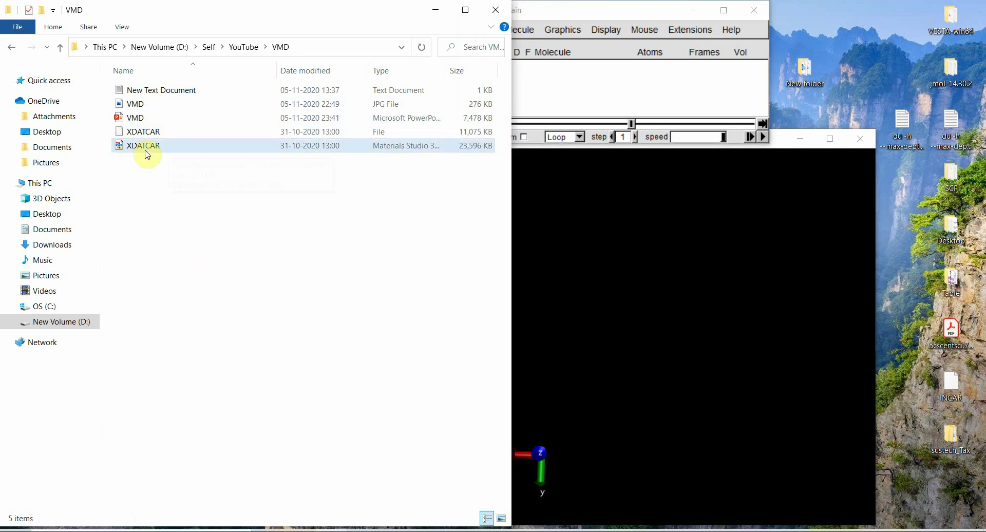
drag(146, 152, 611, 93)
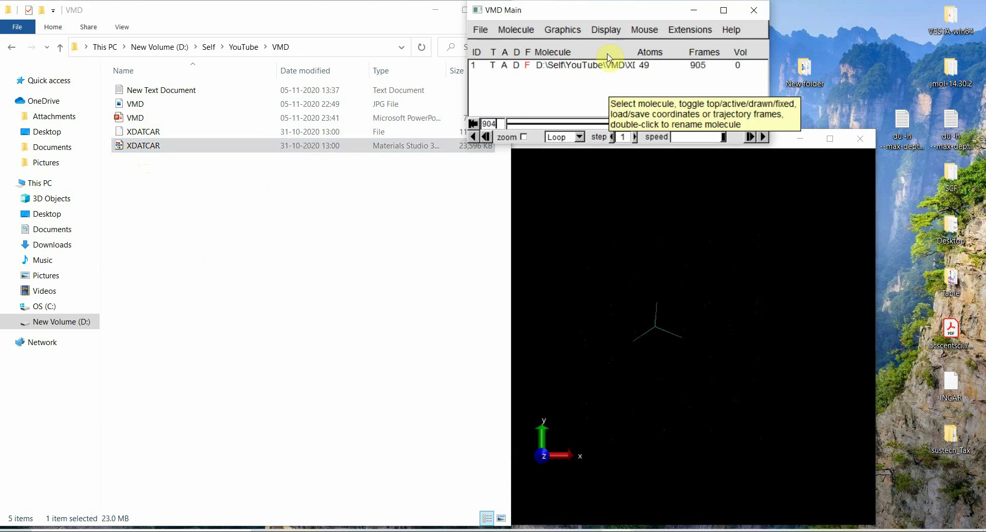
- Set the molecule's drawing method to CPK in Graphical Representations
click(572, 30)
click(573, 45)
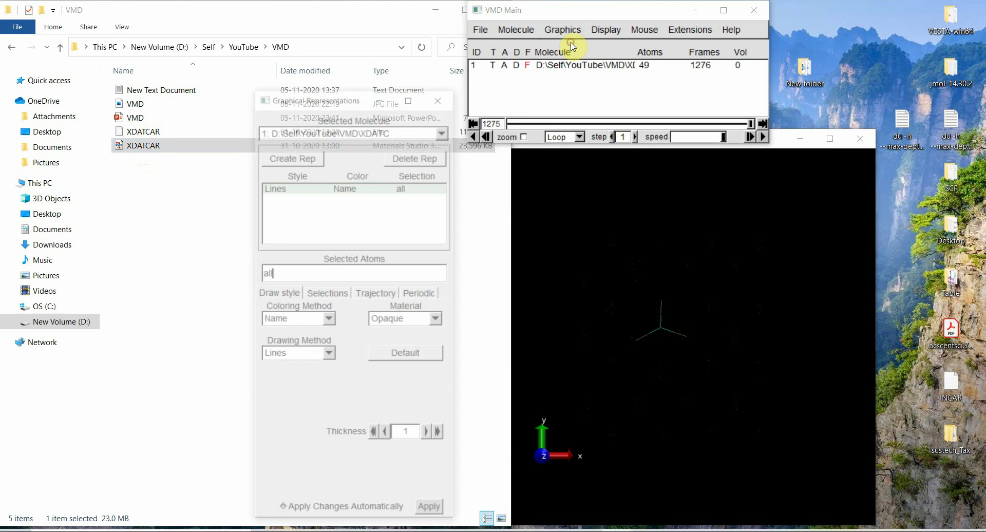
click(328, 356)
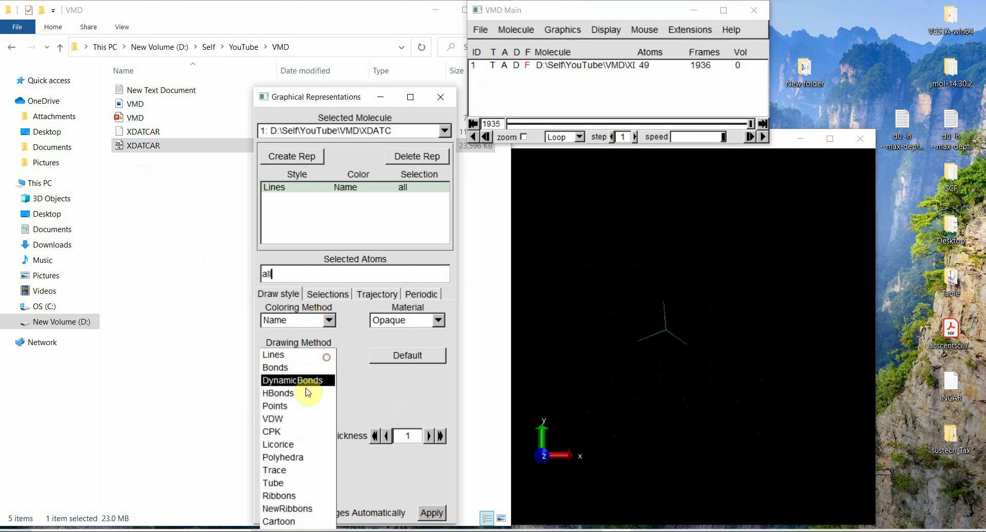
click(294, 433)
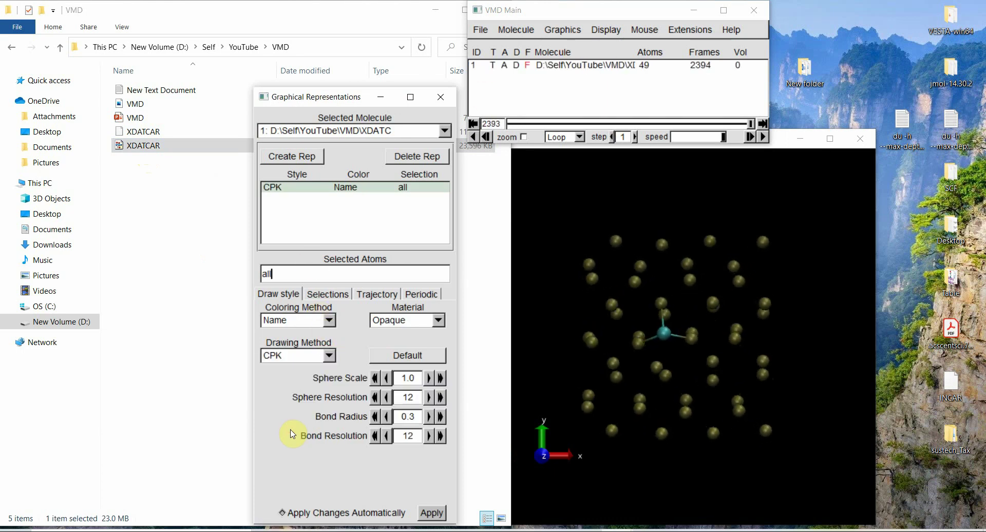
- Close Representations, switch the display to orthographic projection, and turn the molecule
click(441, 97)
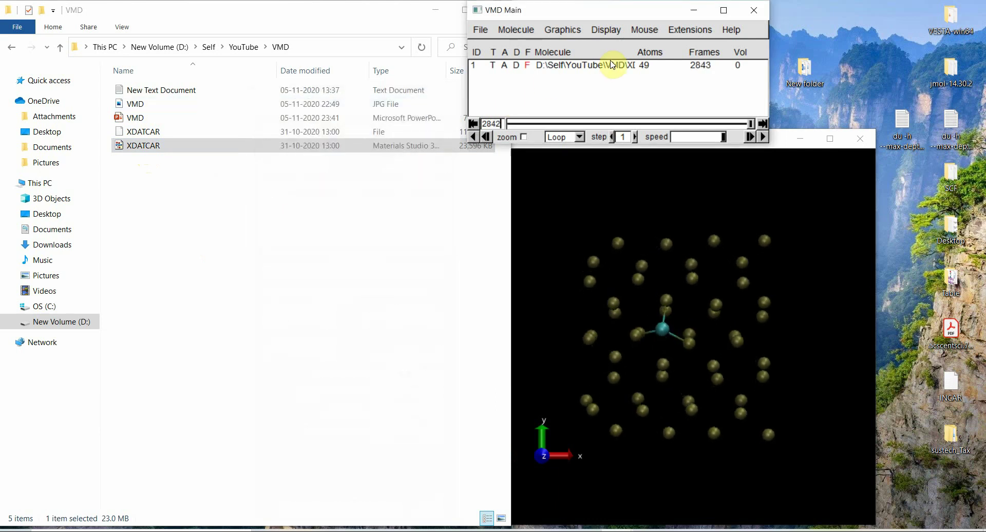
click(608, 34)
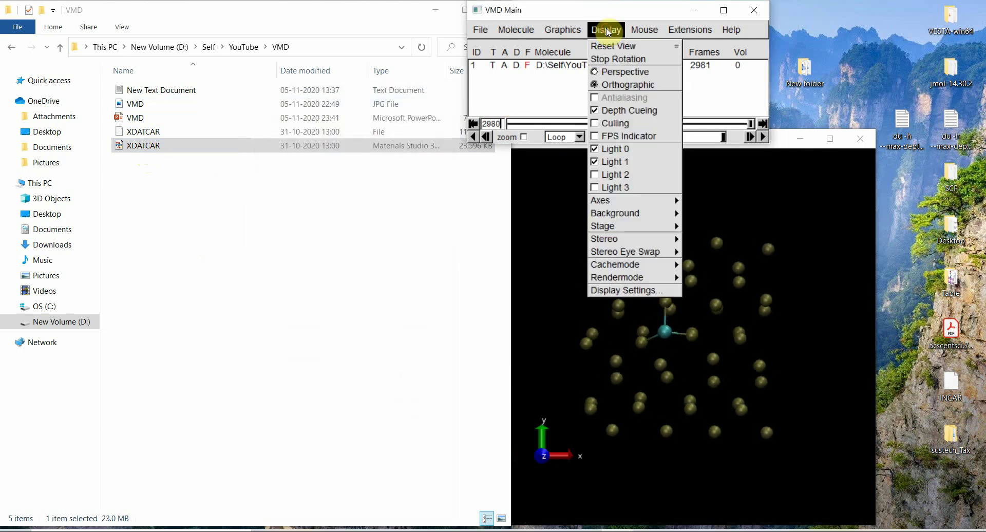
click(615, 88)
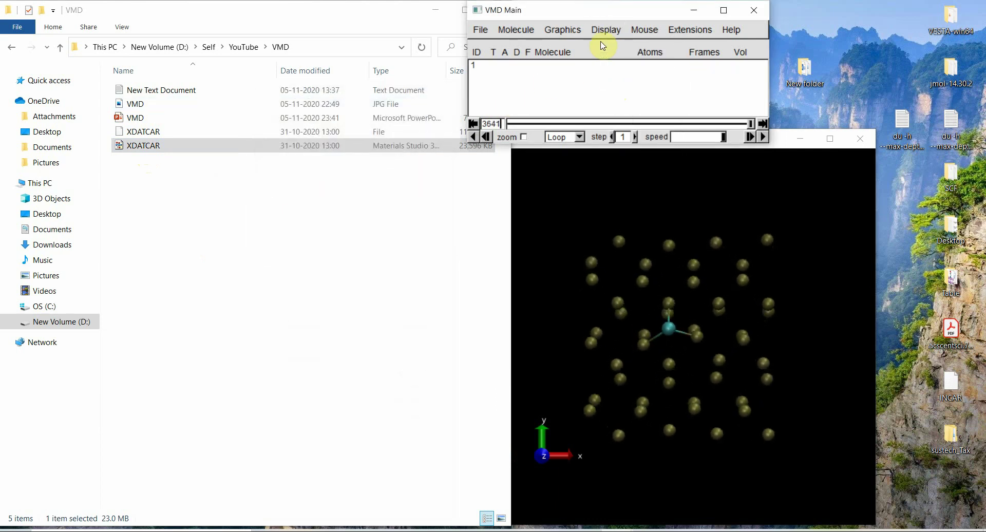
click(680, 245)
mouse_move(682, 247)
mouse_down()
mouse_move(638, 288)
mouse_move(728, 291)
mouse_move(654, 288)
mouse_up()
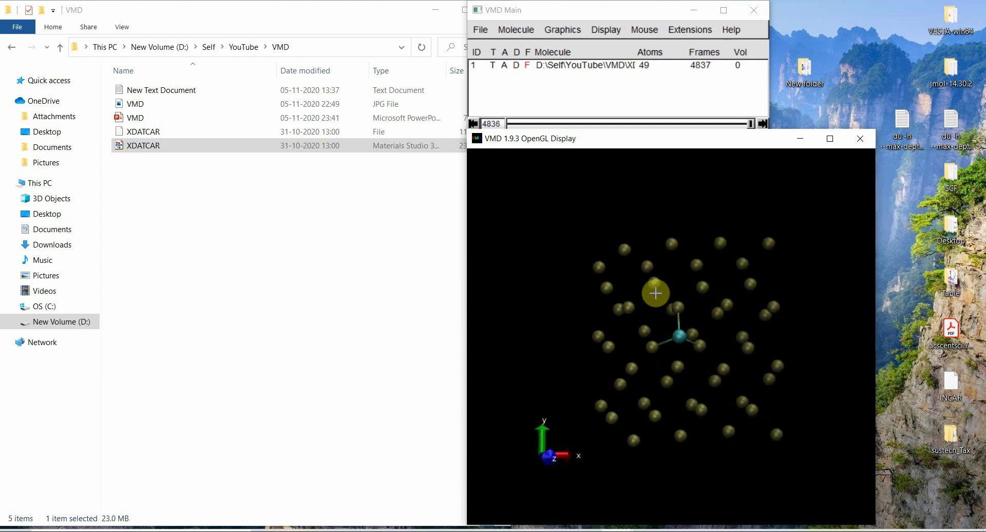
- Rewind the trajectory to its first frame and tilt the molecule to a top-down view of Co
click(622, 99)
click(750, 137)
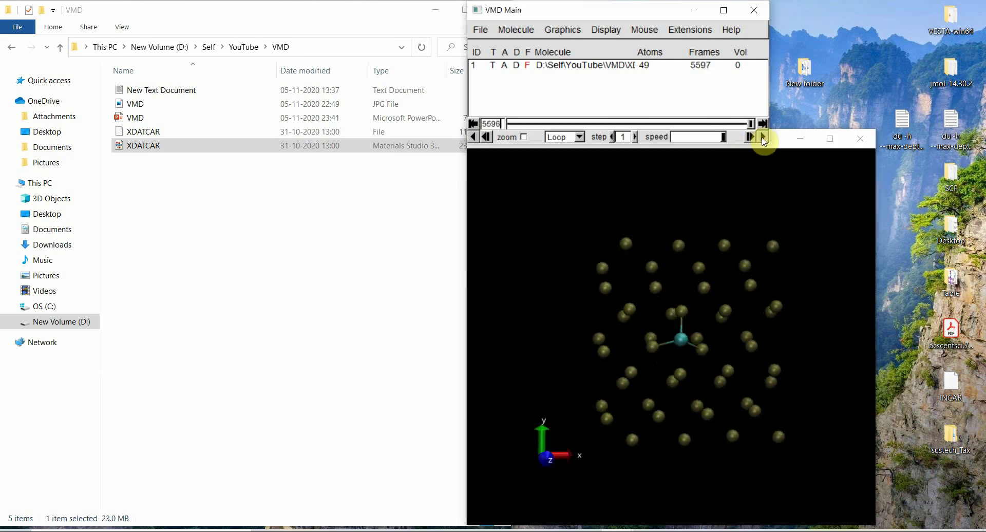
drag(751, 124, 509, 132)
click(632, 237)
drag(648, 284, 641, 336)
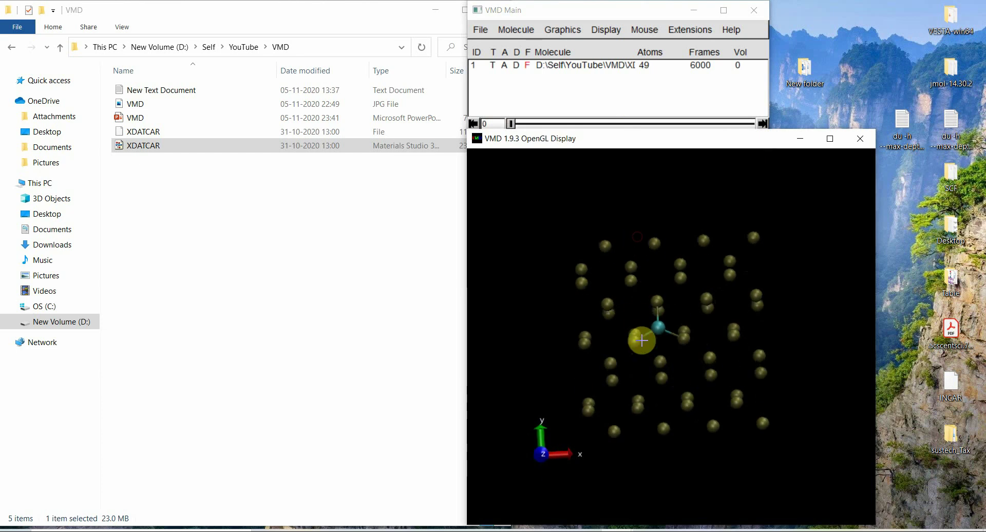
mouse_move(640, 248)
mouse_down()
mouse_move(557, 271)
mouse_move(693, 271)
mouse_move(678, 315)
mouse_move(649, 301)
mouse_move(665, 279)
mouse_move(664, 310)
mouse_move(662, 297)
mouse_up()
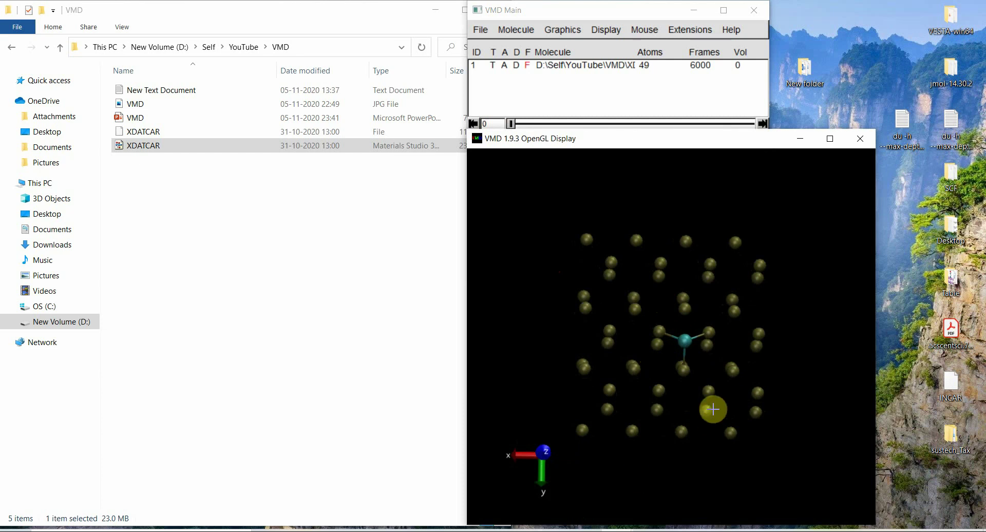
- Label the bond between the P atom and the central Co atom, reading 2.09
click(684, 366)
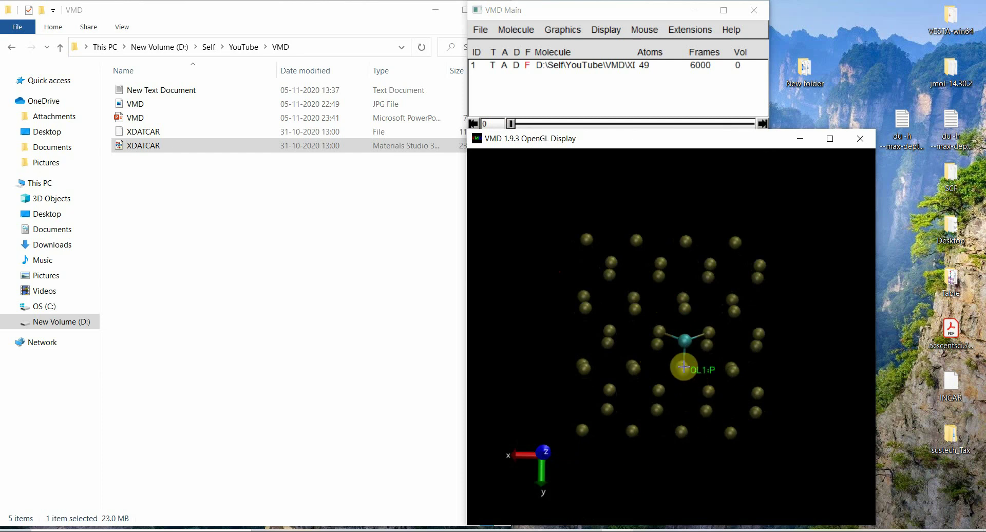
click(685, 340)
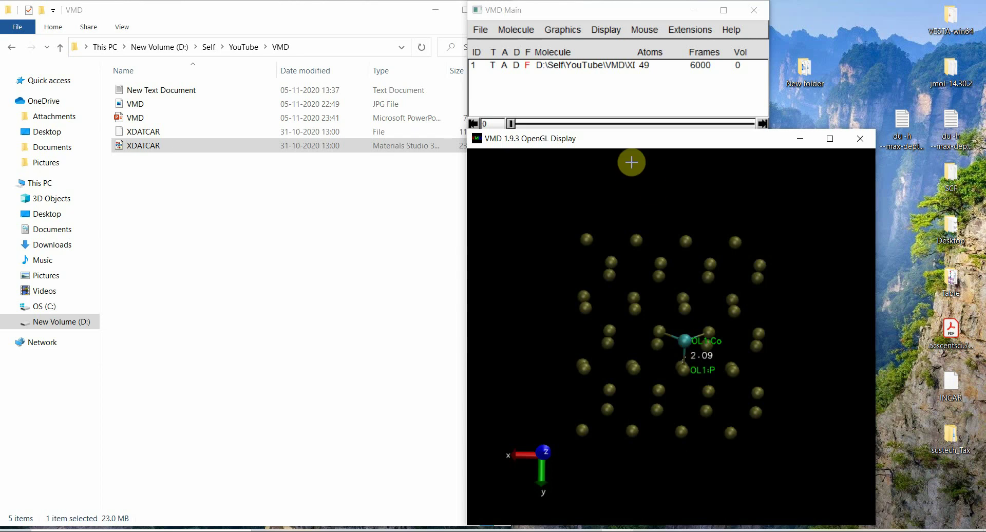
click(560, 31)
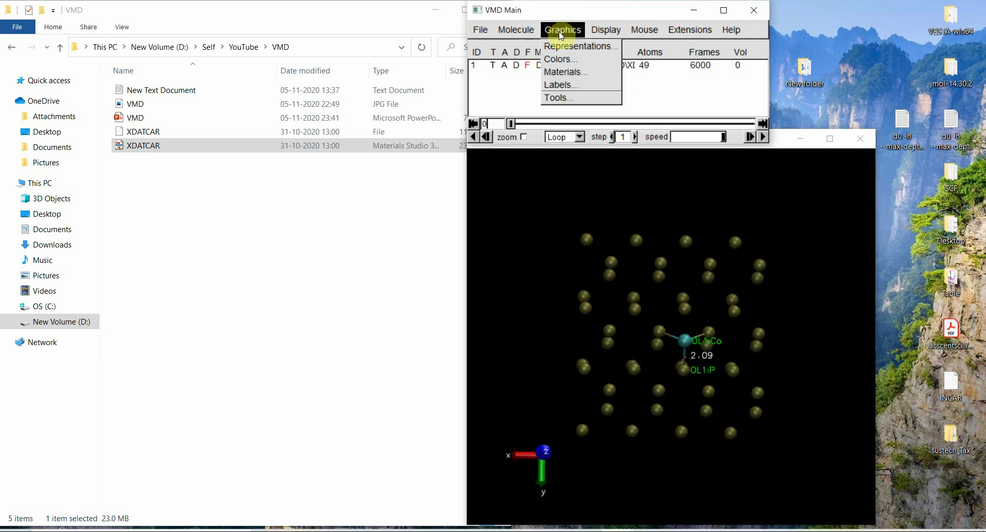
- Open the Labels window, show Bonds, and select the MOL1:P–MOL1:Co entry (2.093)
click(568, 85)
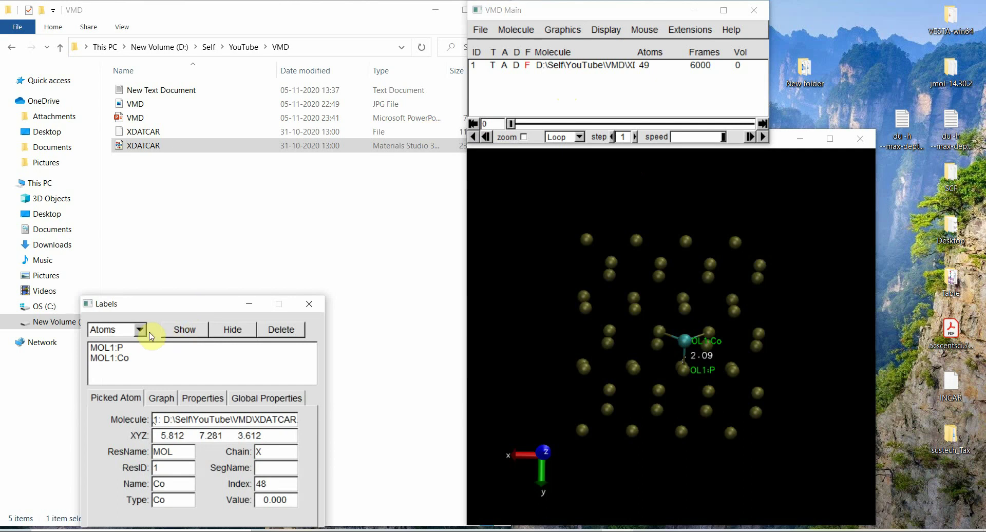
mouse_move(172, 303)
mouse_down()
mouse_move(340, 177)
mouse_move(357, 147)
mouse_up()
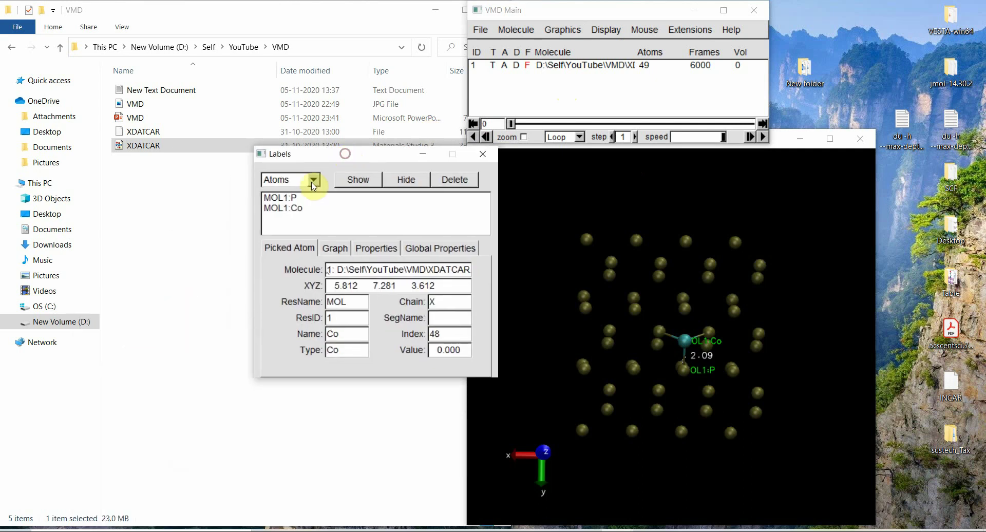
click(311, 180)
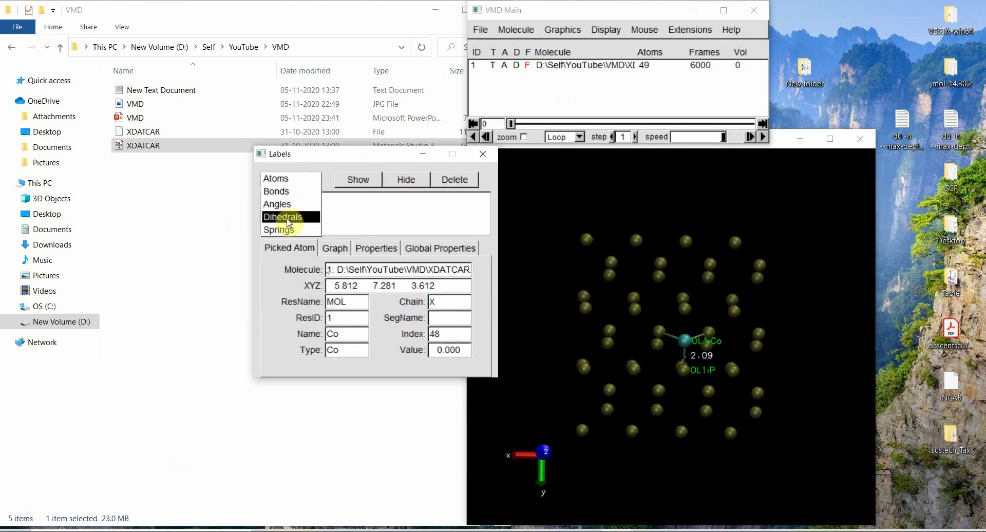
click(282, 192)
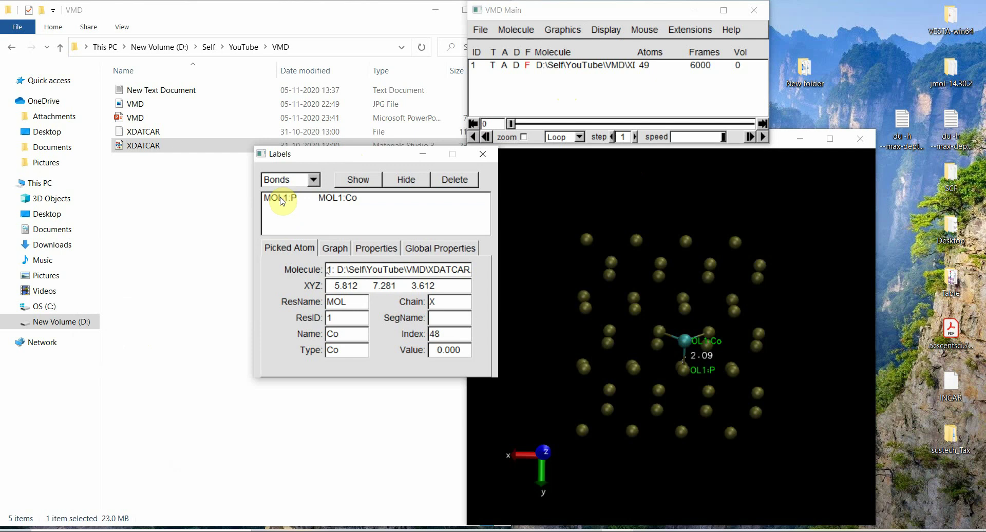
click(282, 199)
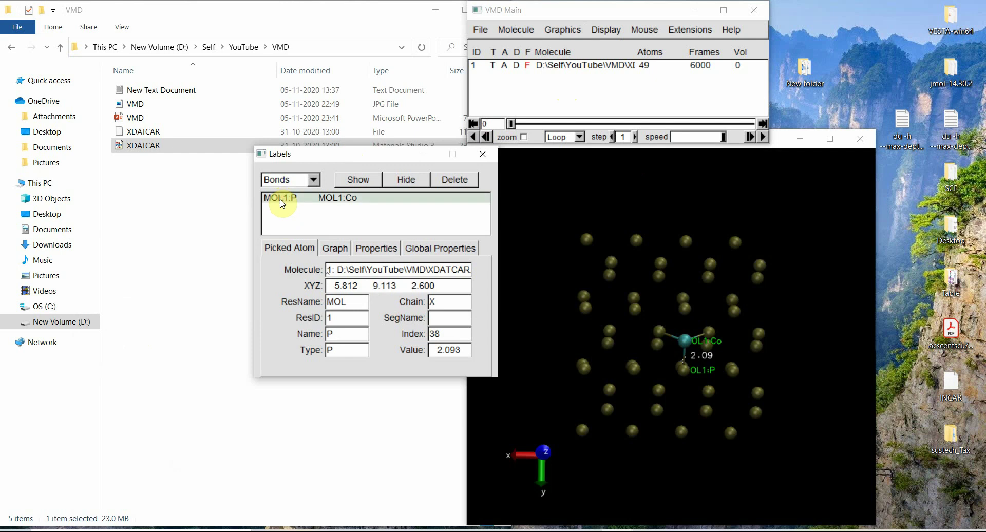
- Graph the Co–P distance over all frames, close the plot, and start saving the data
click(341, 249)
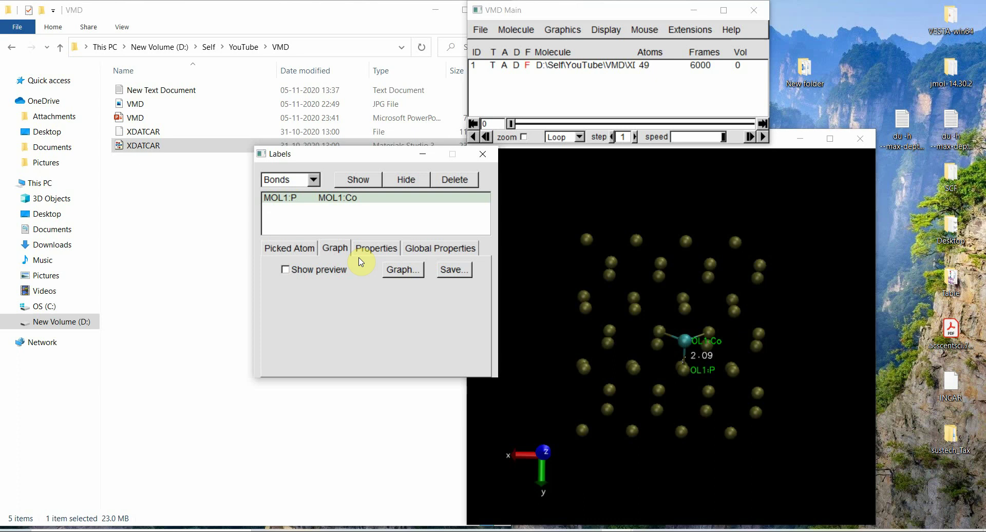
click(402, 272)
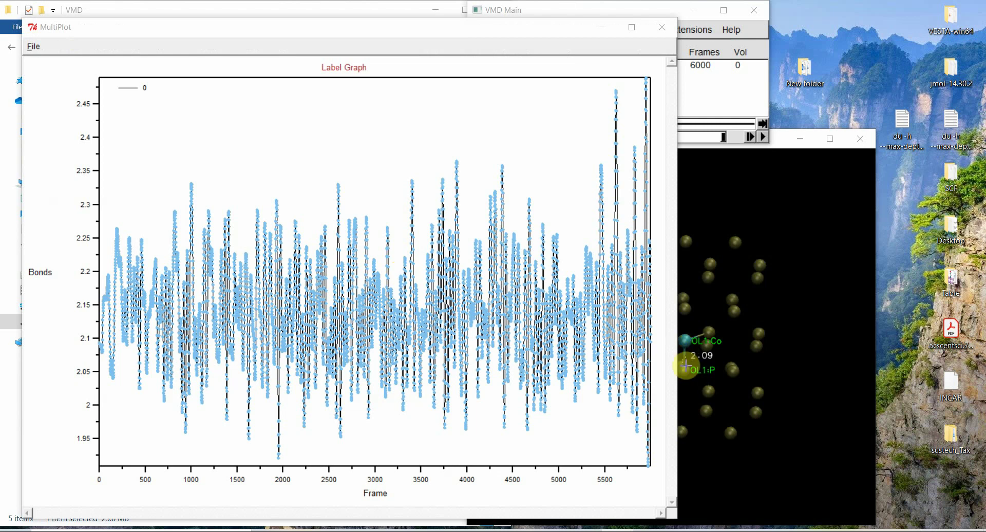
click(661, 32)
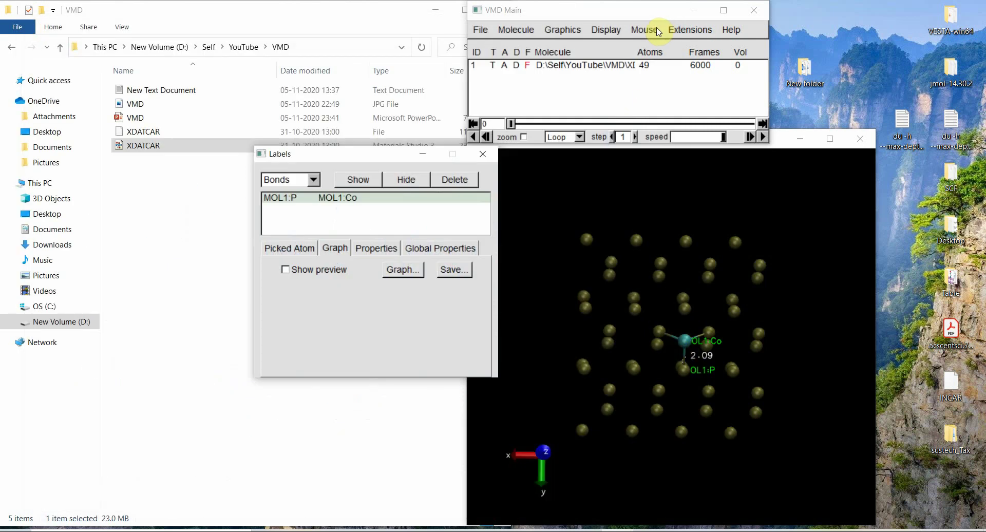
click(454, 269)
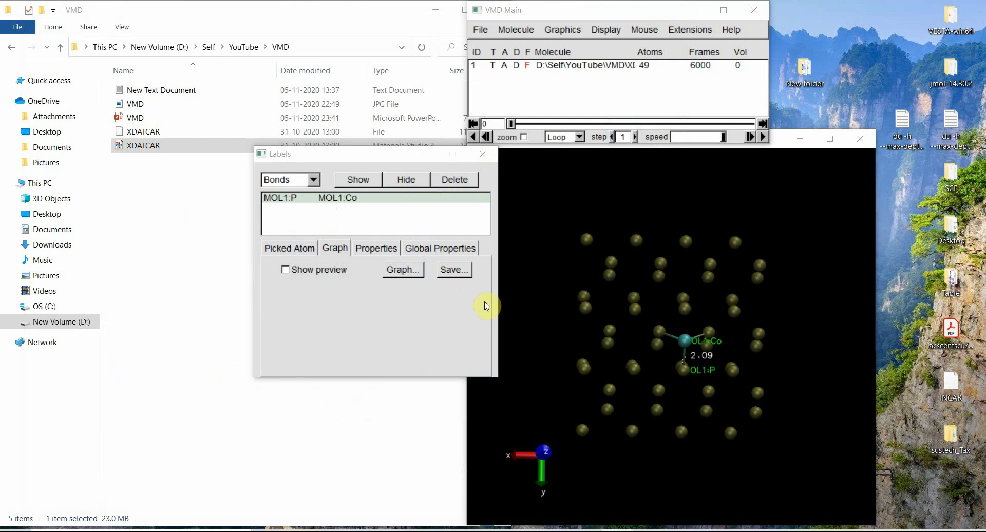
click(452, 268)
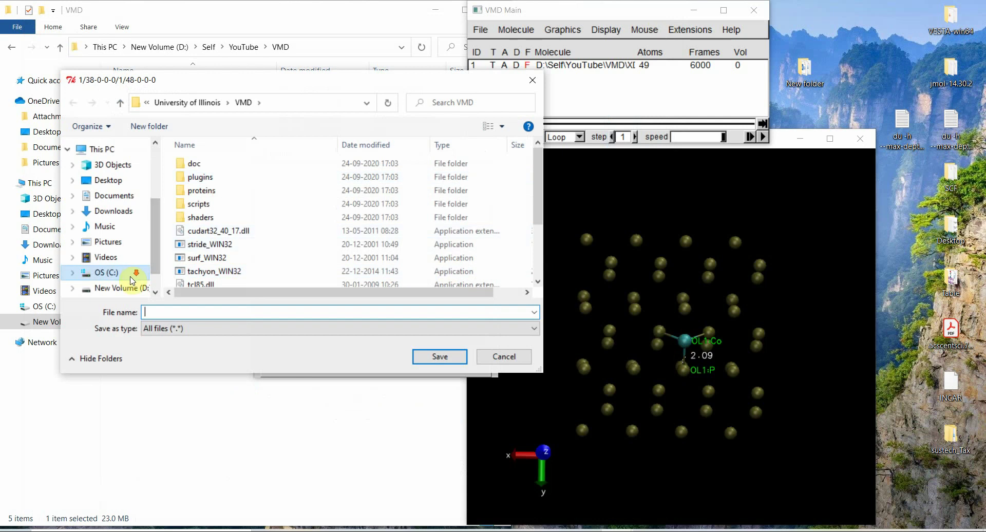
- Choose the D: drive's Self\YouTube\VMD folder as the save location
click(131, 272)
click(133, 257)
scroll(215, 257, down, 2)
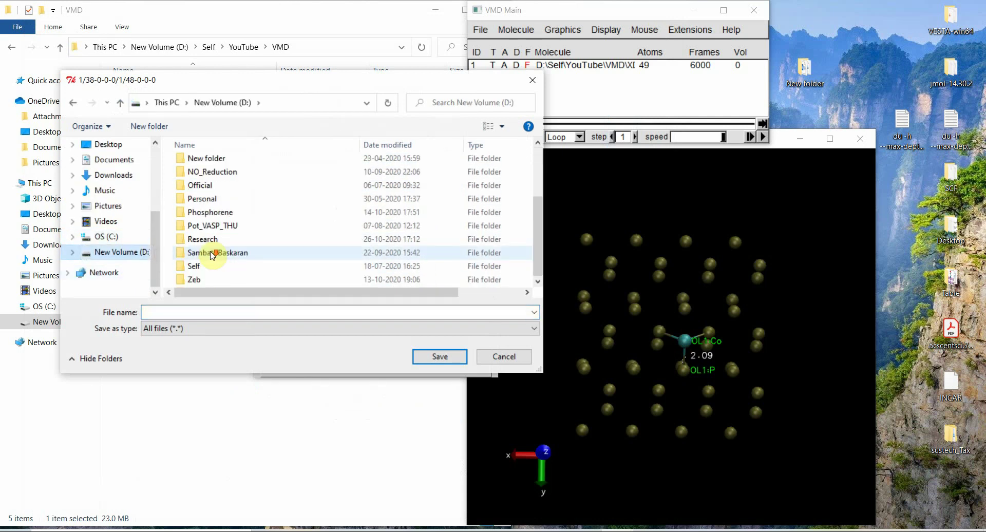
double_click(198, 268)
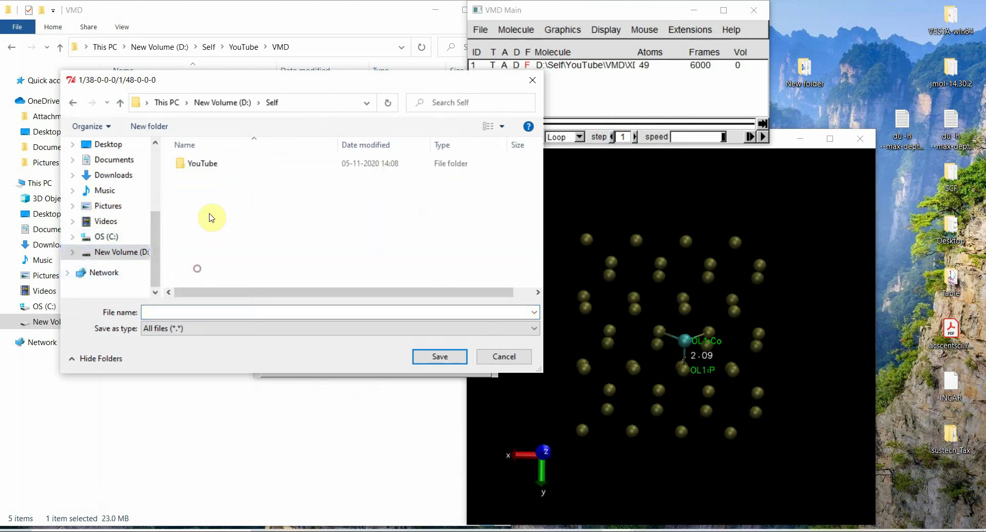
double_click(202, 164)
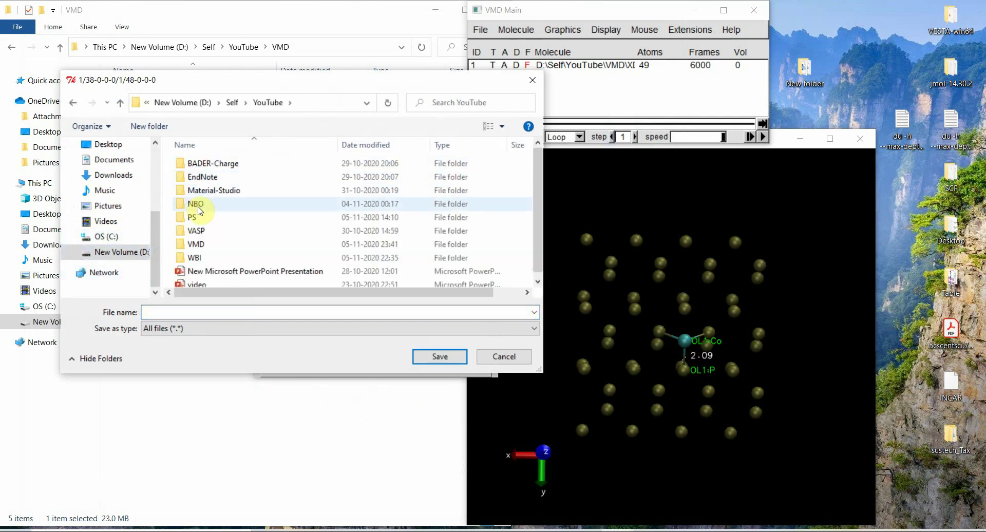
click(198, 245)
double_click(197, 246)
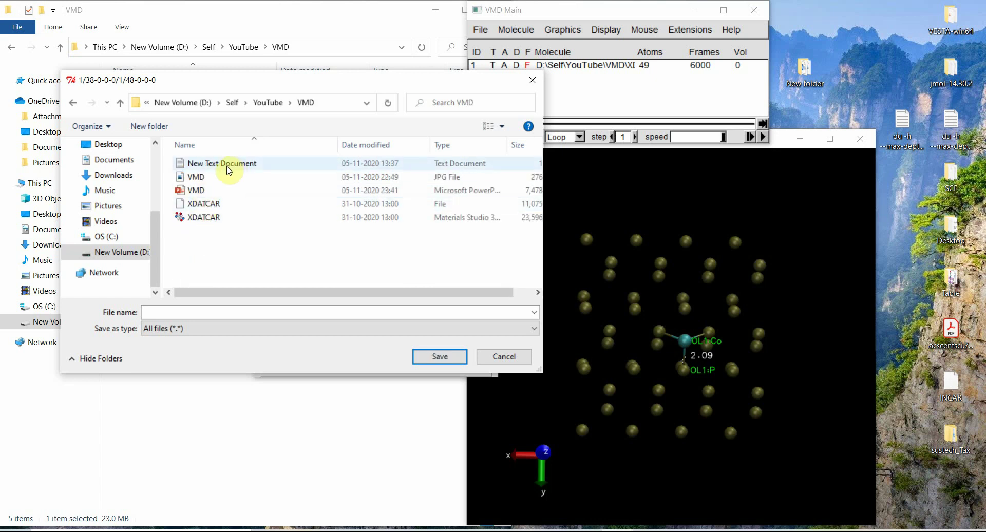
- Enter 'bond distance' as the file name
click(228, 311)
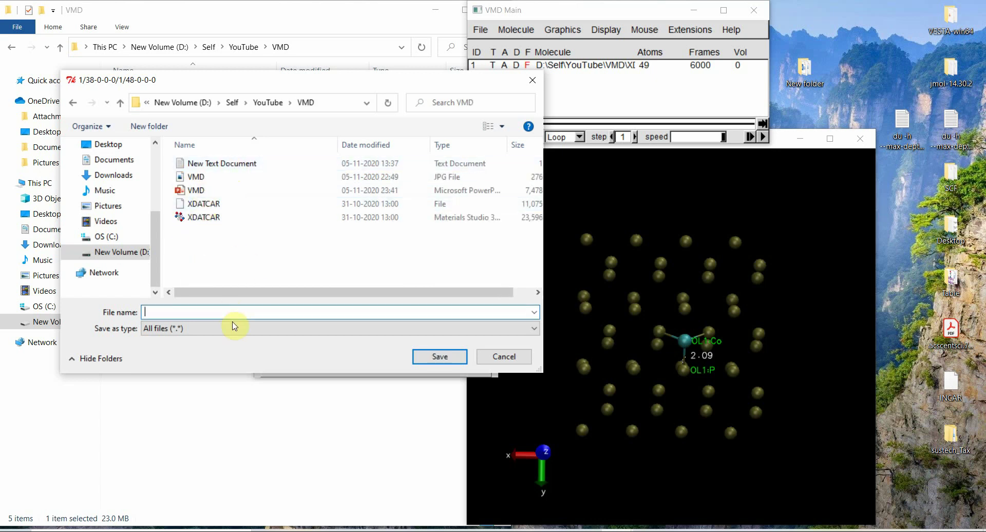
text(bond dis)
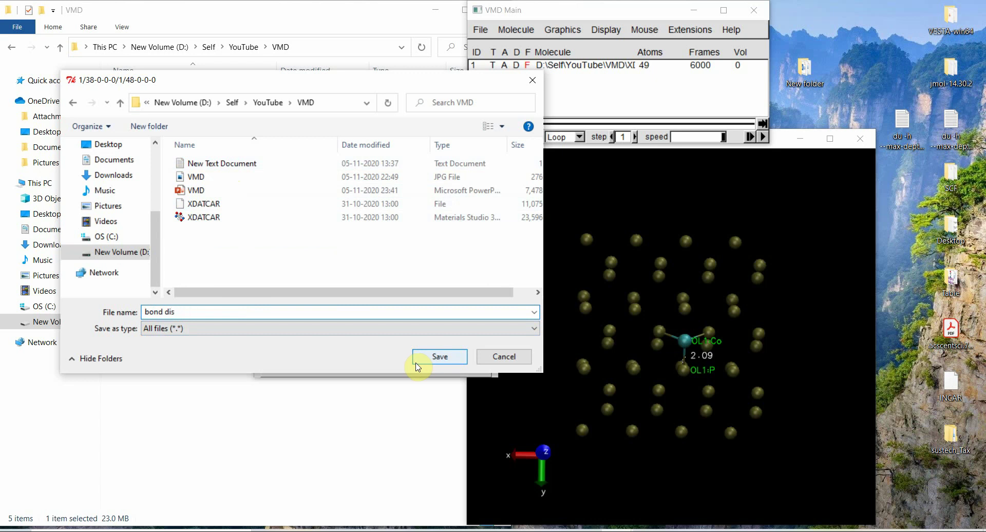
text(tance)
- Save the file and select the new 'bond distance' file in File Explorer
click(429, 357)
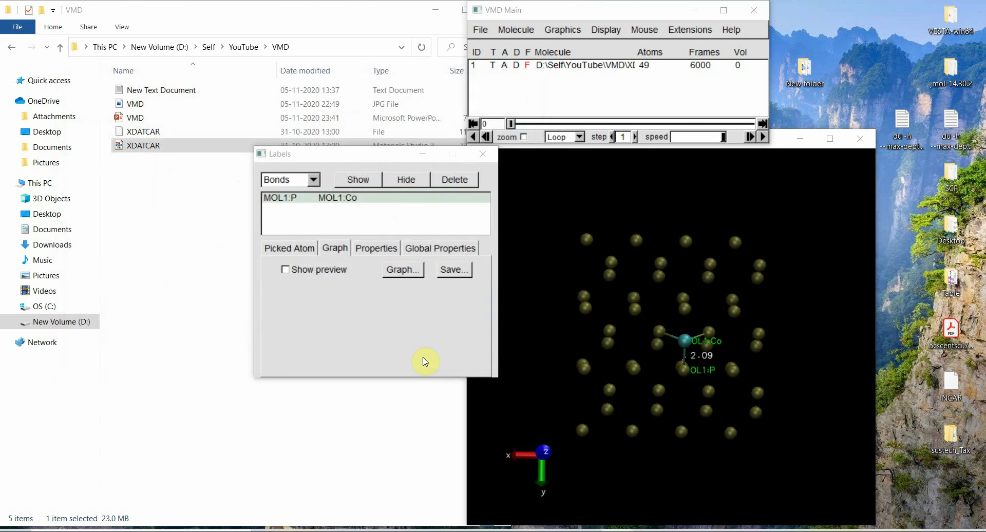
click(169, 222)
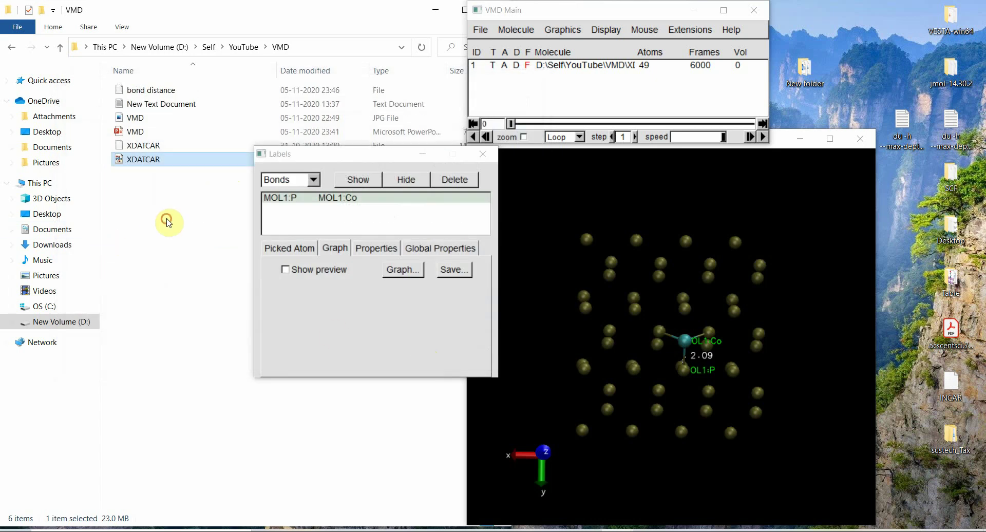
click(159, 96)
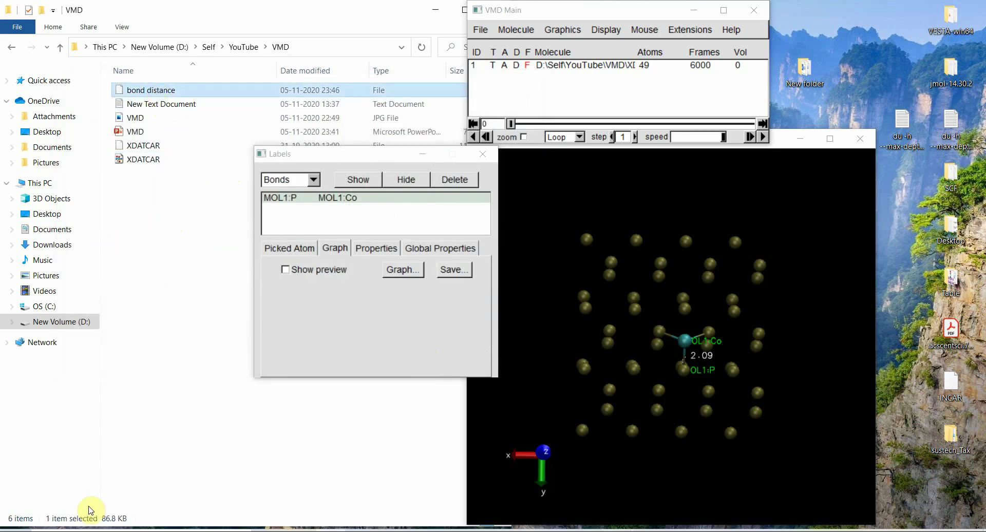
- Search the Start menu for 'origin' and launch Origin 2018
click(90, 529)
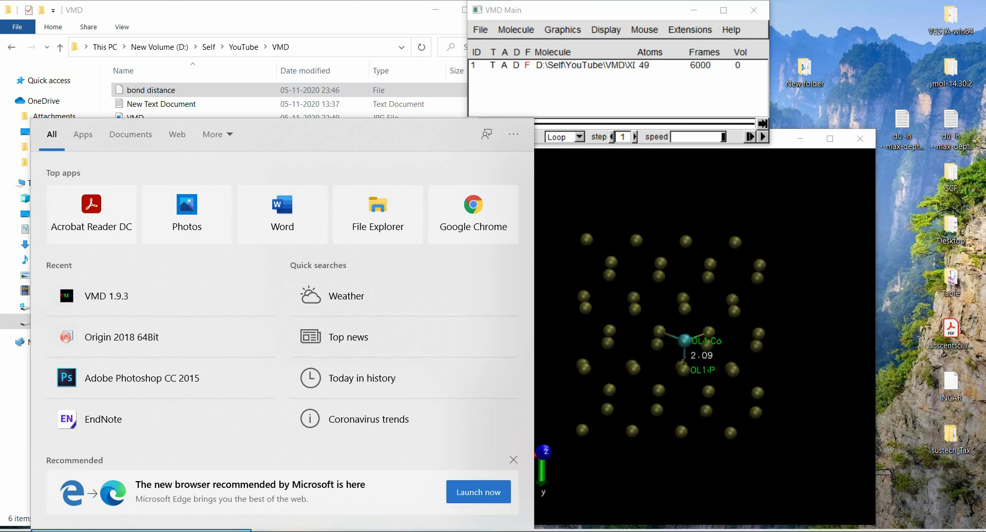
text(origi)
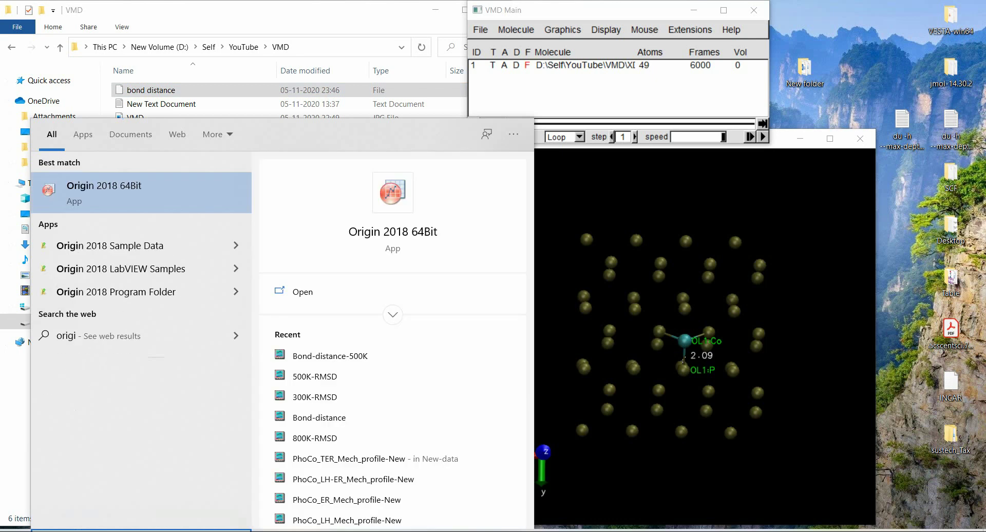
text(n)
key(Return)
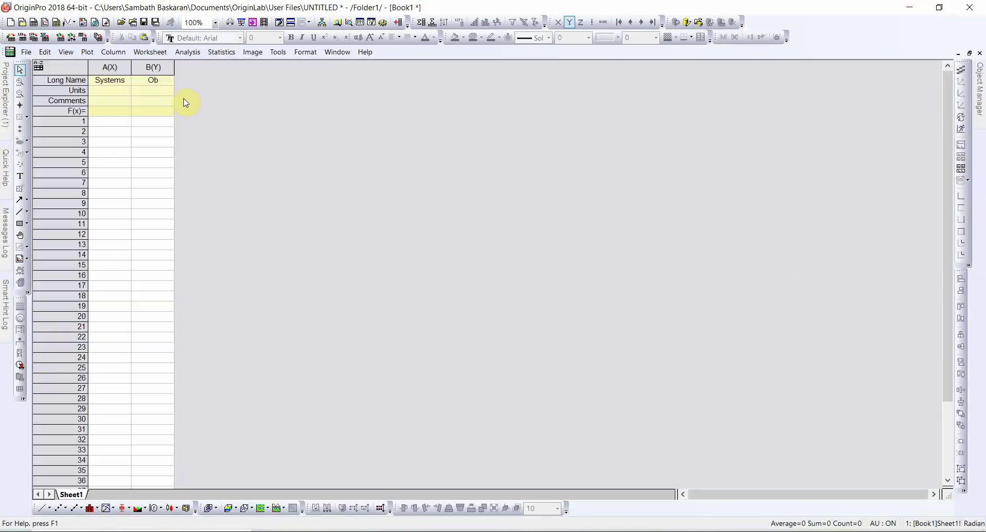
- Import 'bond distance' into the worksheet with default Import Wizard settings, then maximize Origin
click(156, 81)
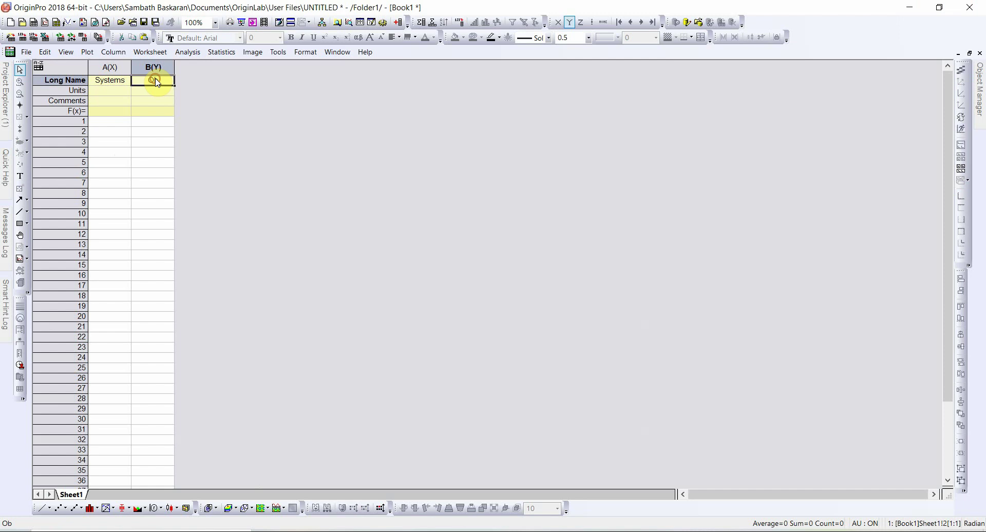
click(939, 8)
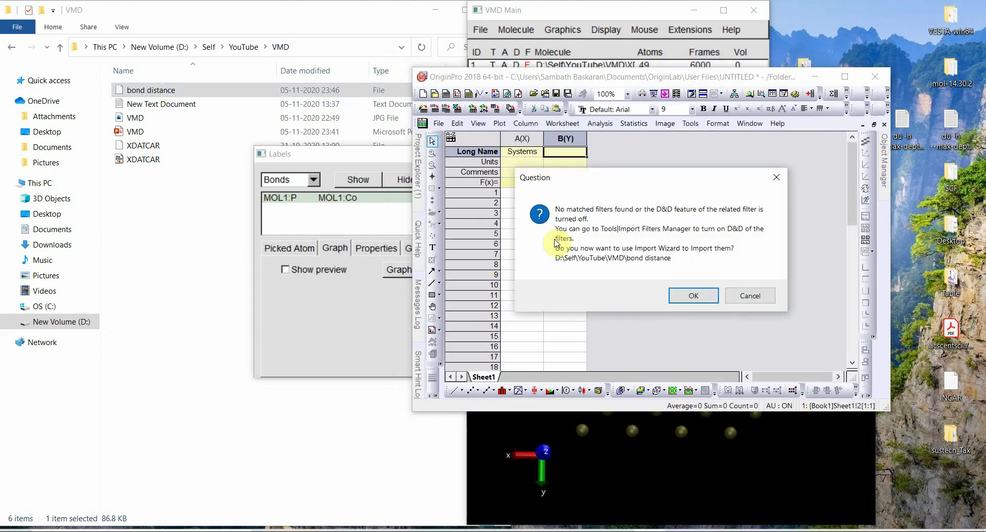
click(711, 297)
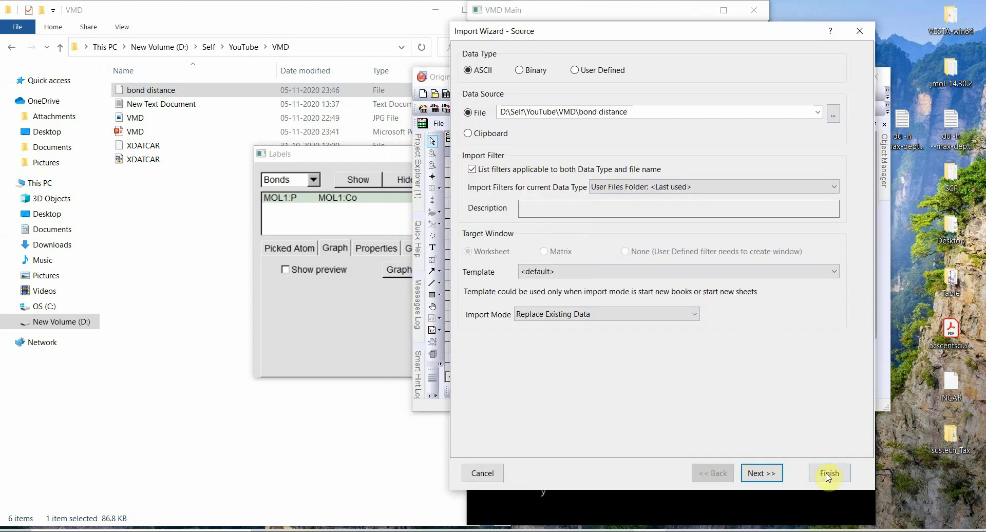
click(829, 473)
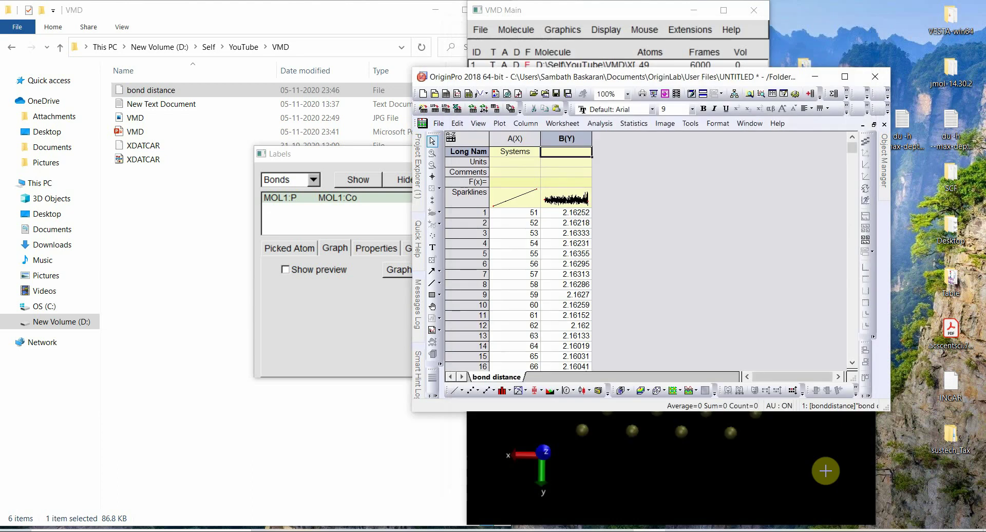
click(845, 78)
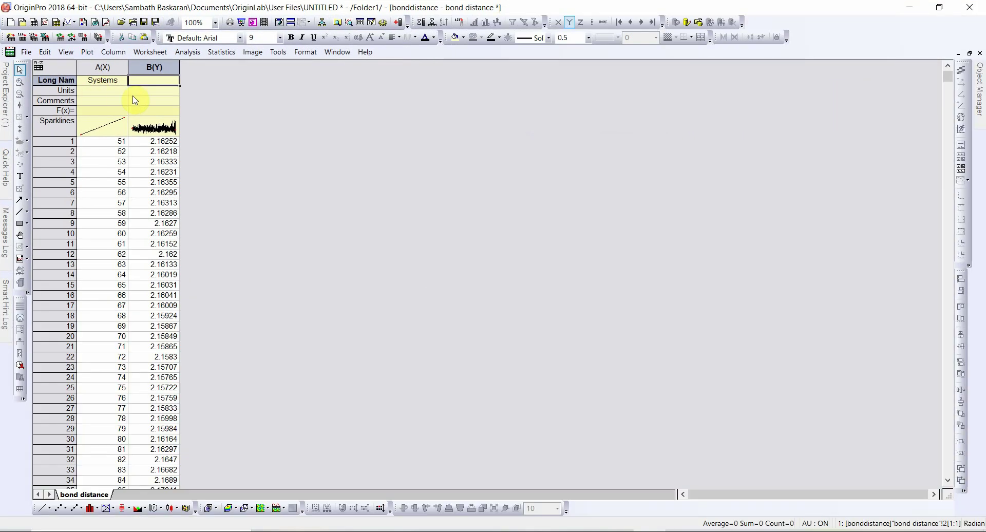
click(170, 68)
- Plot column B as a line graph and start the Y axis at 1.5
click(88, 52)
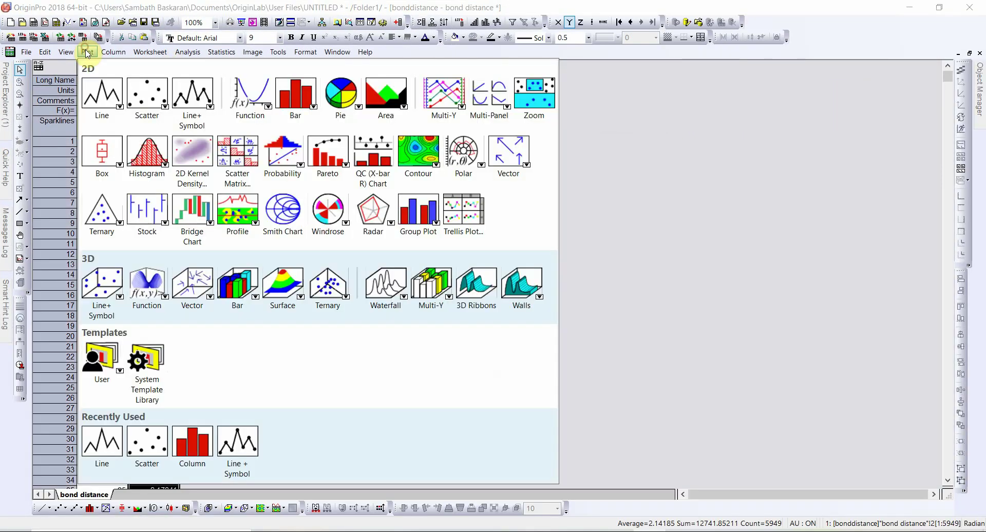
mouse_move(102, 95)
click(136, 168)
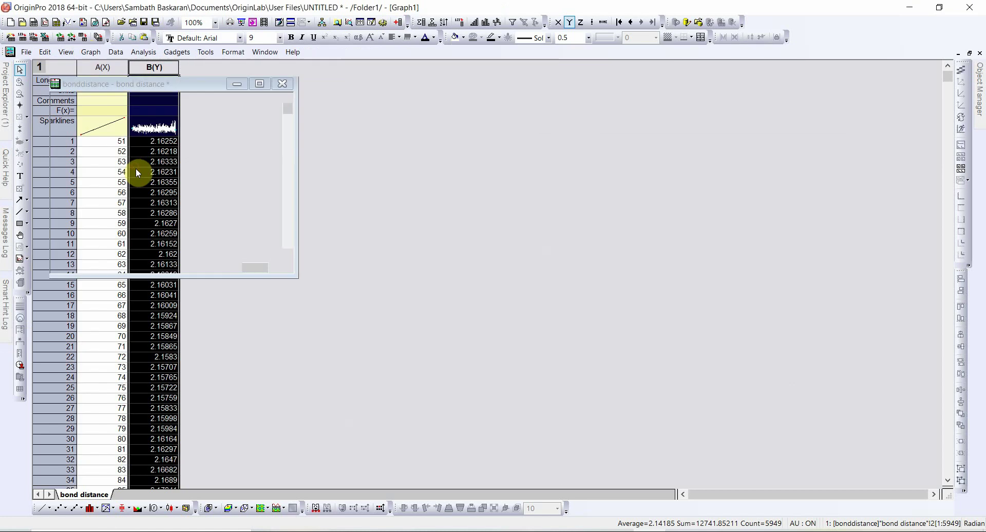
double_click(135, 185)
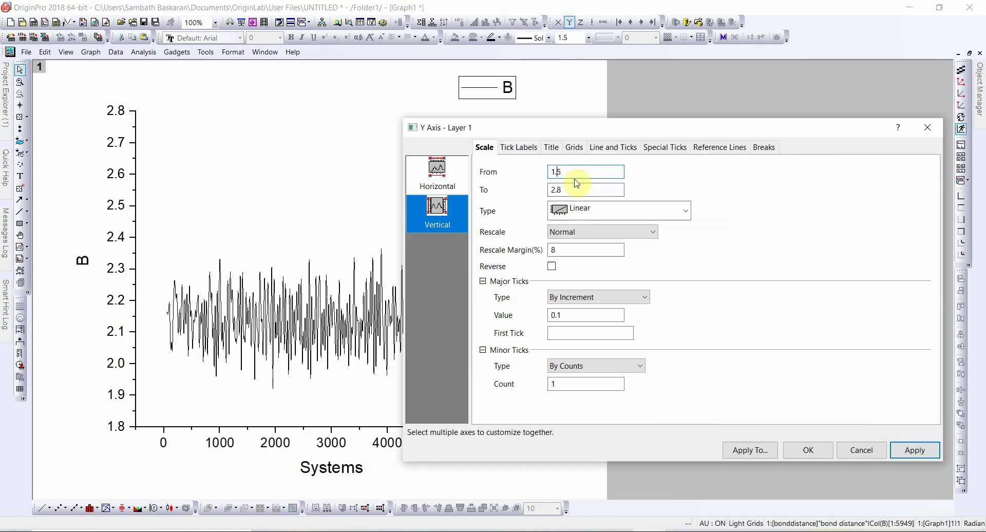
click(916, 450)
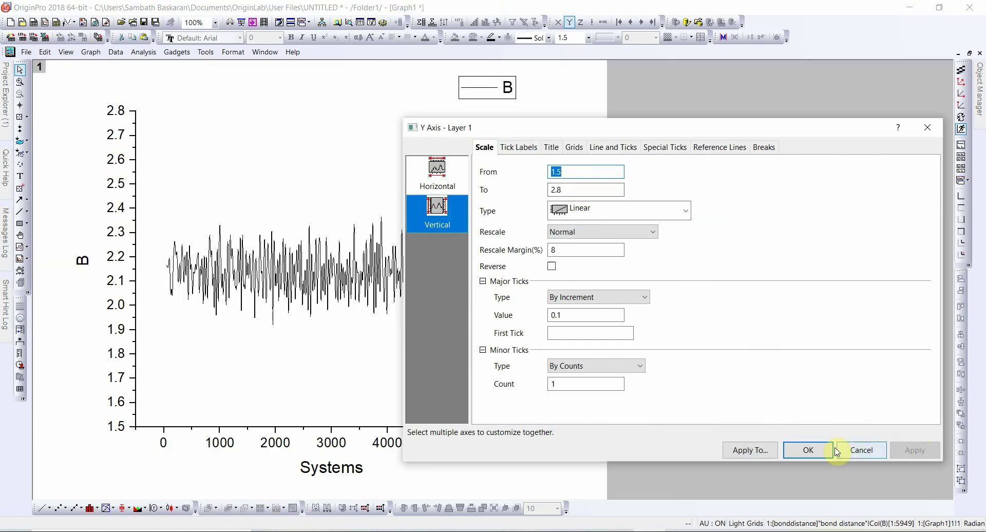
click(809, 450)
- Retitle the X axis 'Time (ps)'
double_click(354, 466)
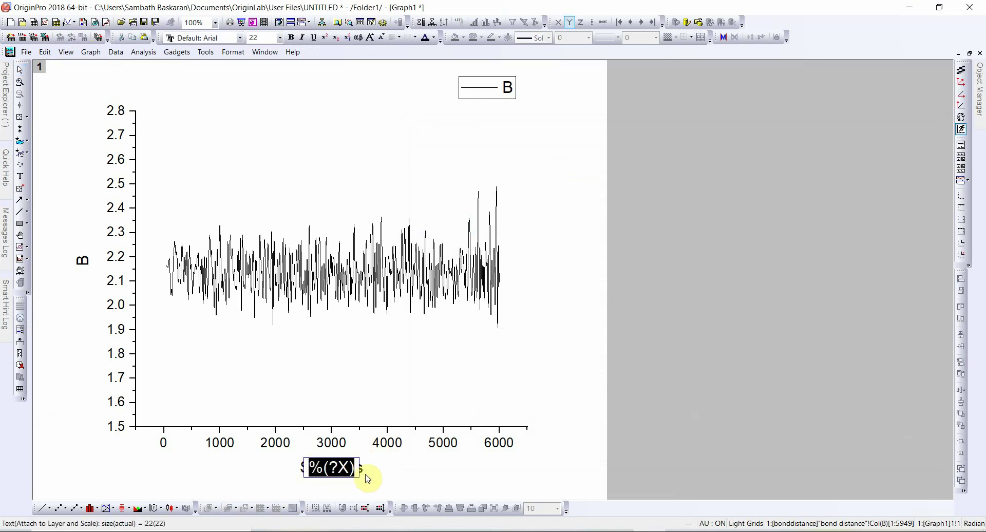
text(Time ()
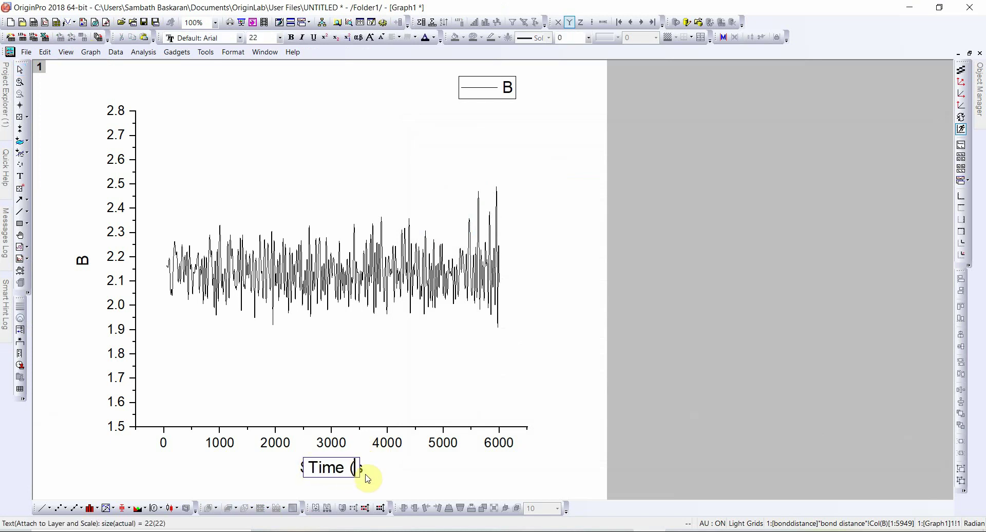
text(ps))
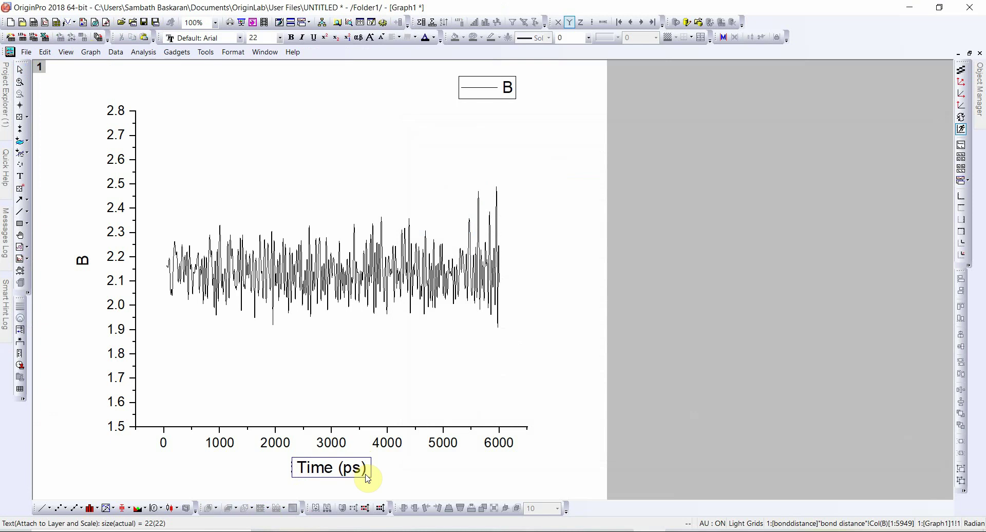
click(83, 261)
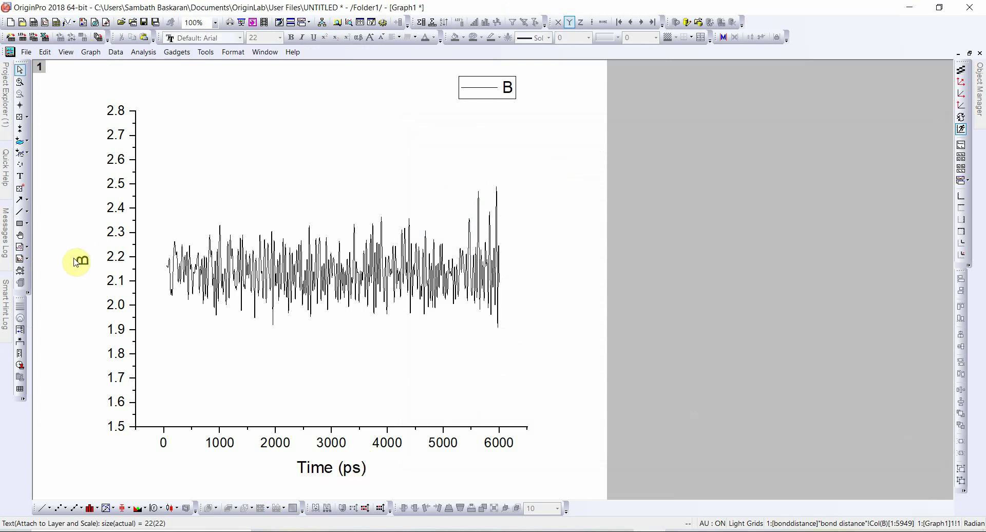
- Replace the Y axis title with 'Distance' and start the unit with '('
double_click(76, 262)
drag(59, 260, 134, 271)
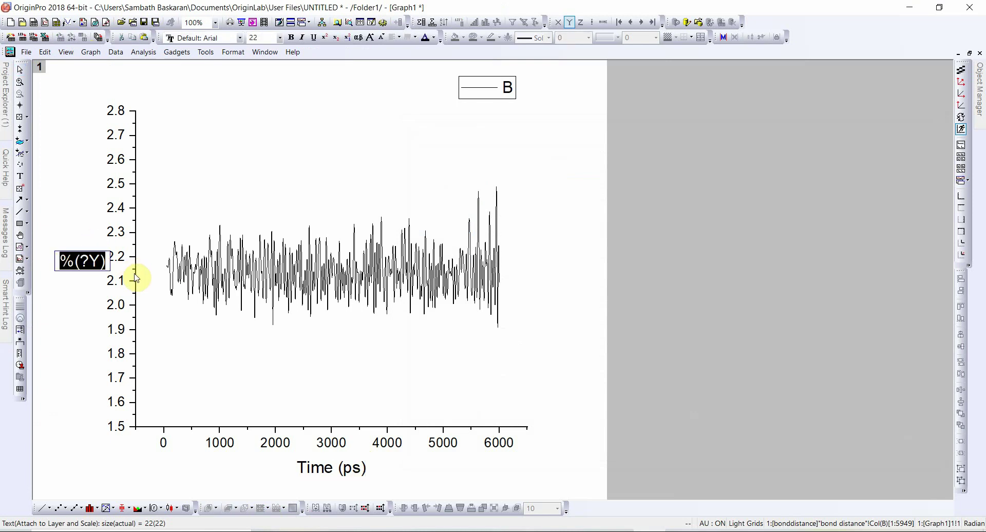
text(B)
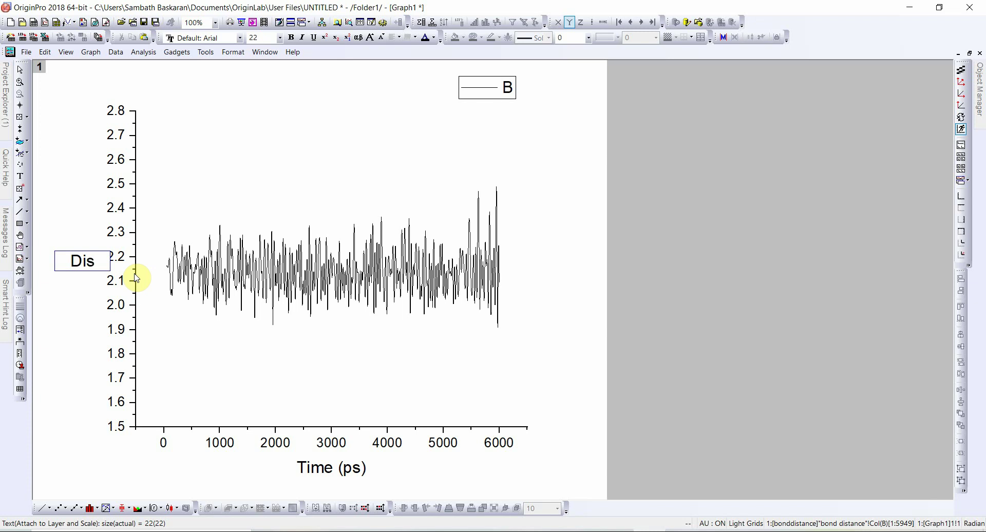
text(ce)
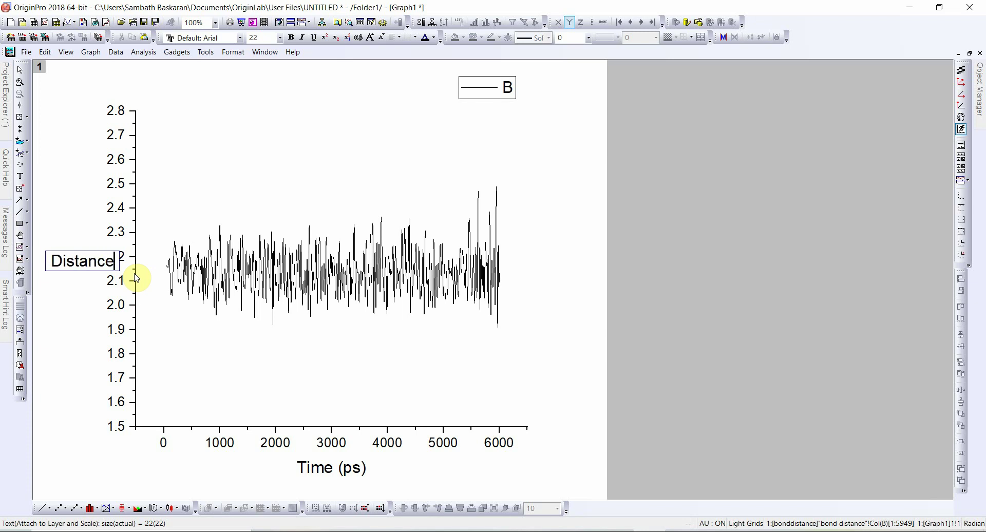
click(167, 330)
double_click(86, 255)
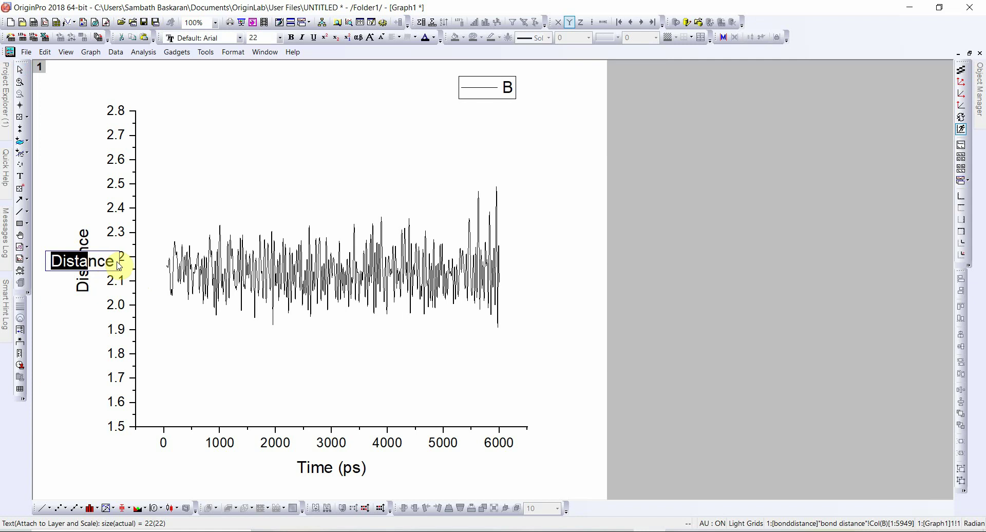
text(()
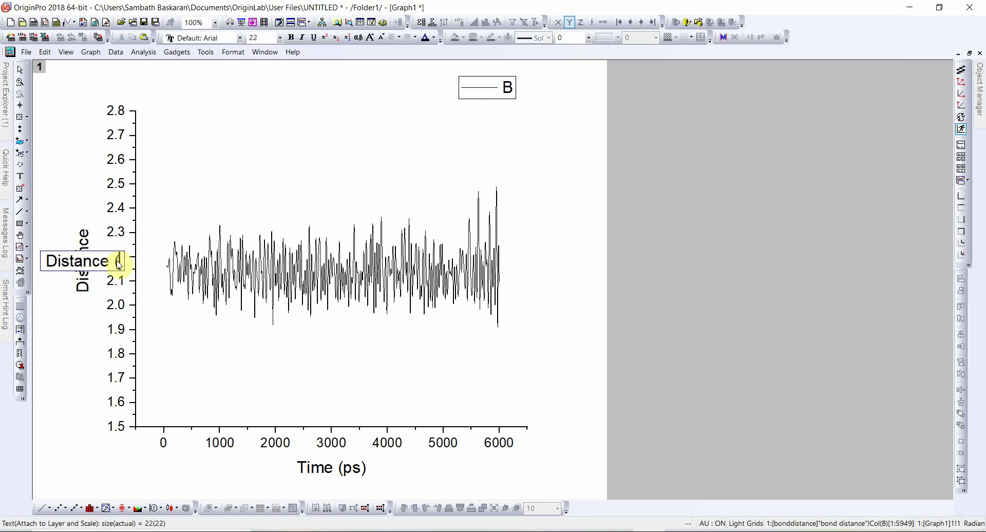
- Finish the Y axis title as 'Distance (Å)' using the Symbol Map's angstrom character
right_click(123, 265)
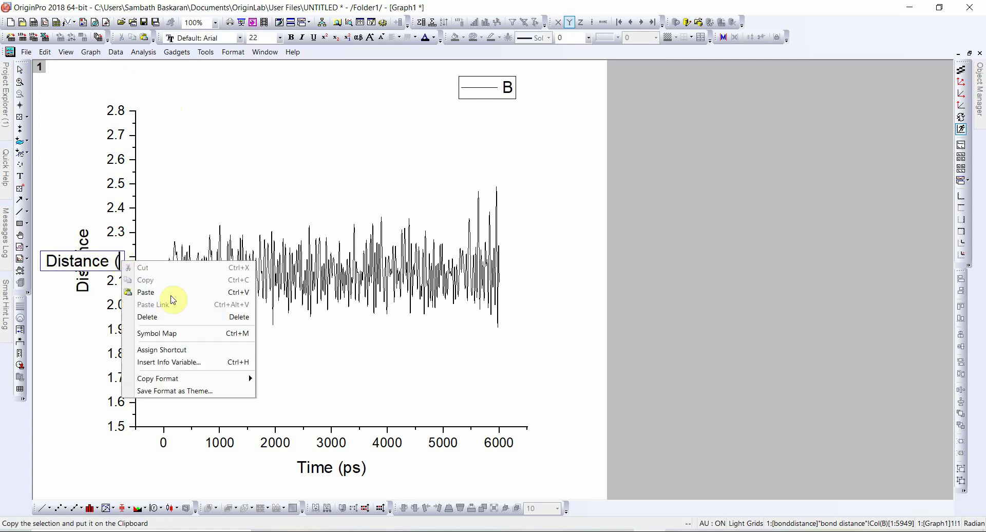
click(169, 335)
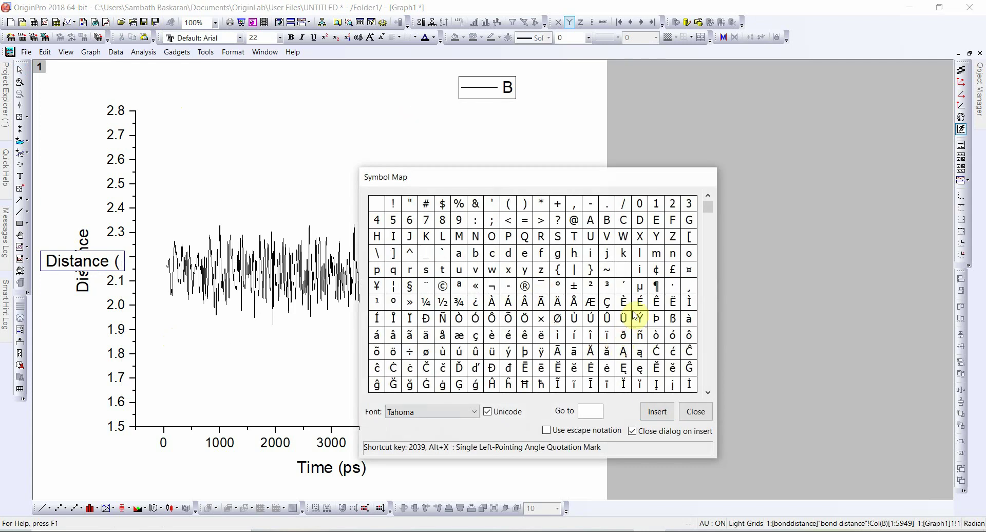
click(573, 303)
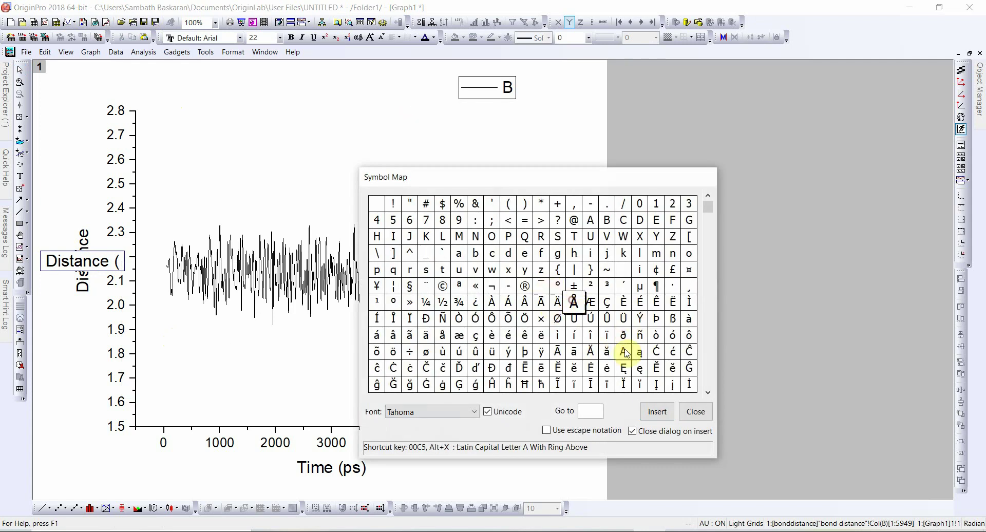
click(657, 411)
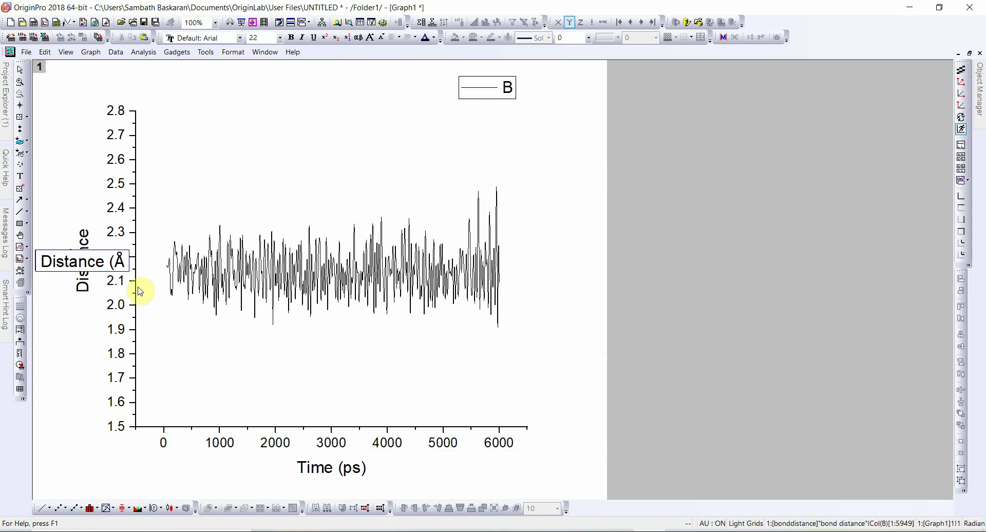
text())
click(178, 321)
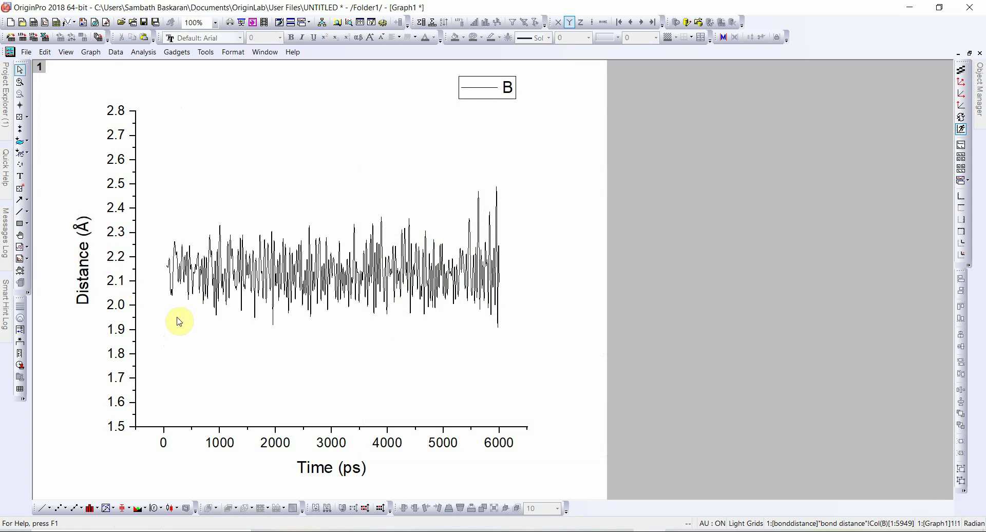